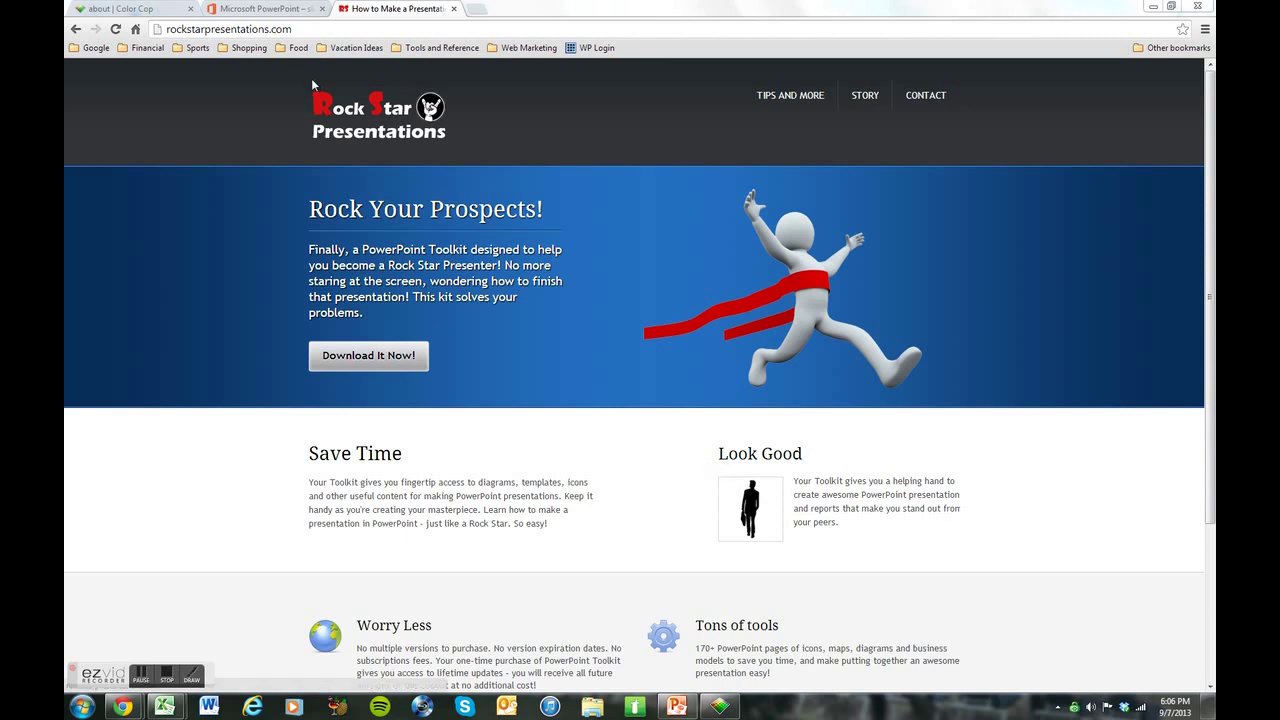
Step: Switch from Chrome to the PowerPoint presentation with the dark blue title slide
left_click(678, 707)
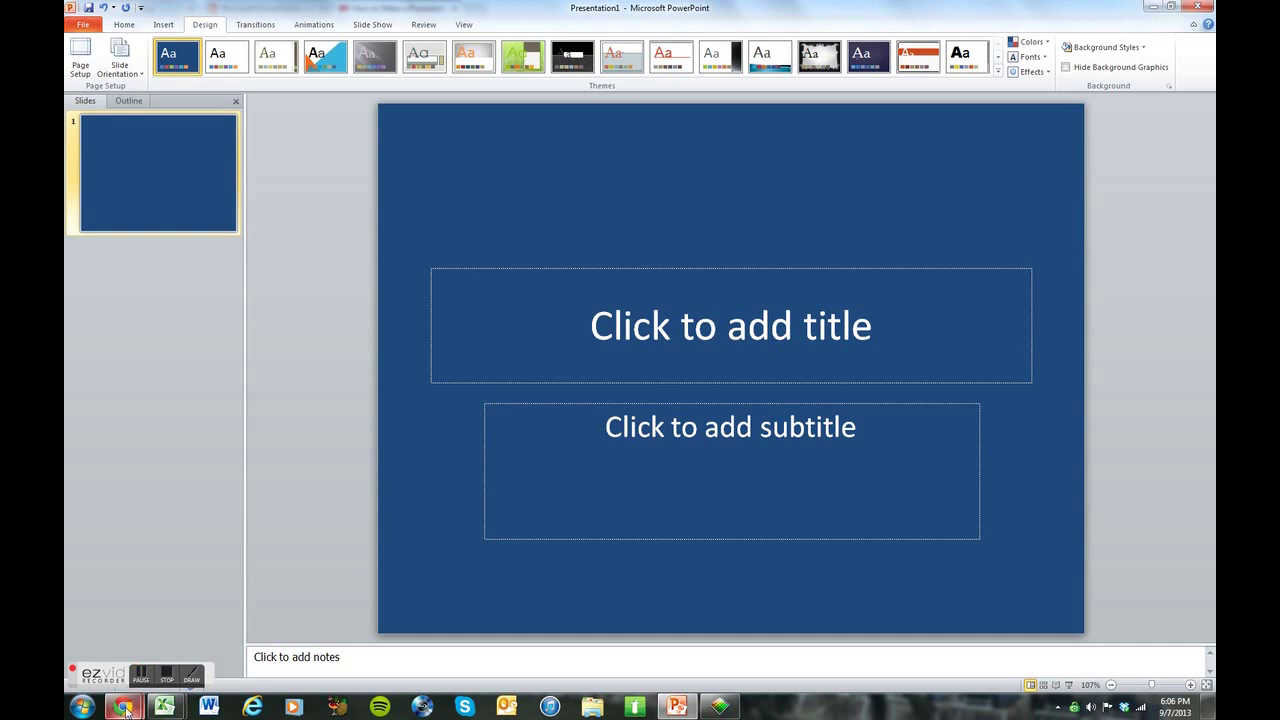
Step: Show the office.microsoft.com PowerPoint page with its orange banner and launch Color Cop
mouse_move(125, 710)
left_click(152, 625)
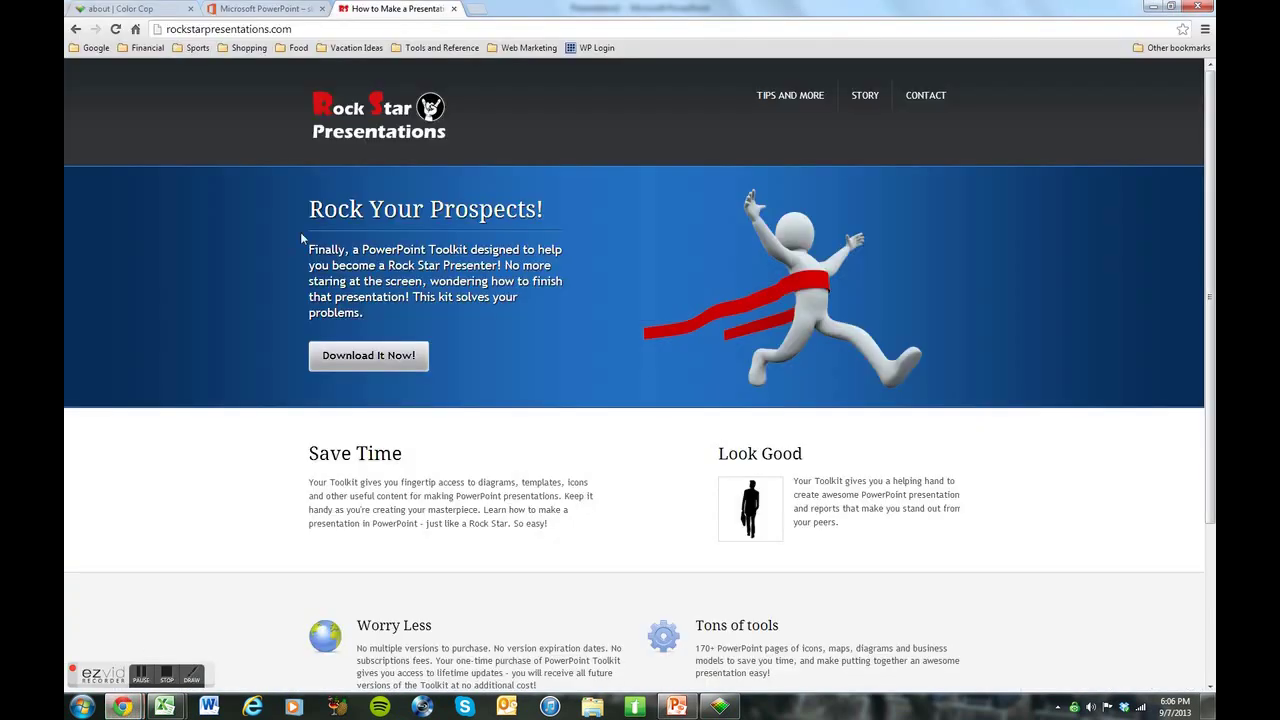
left_click(262, 10)
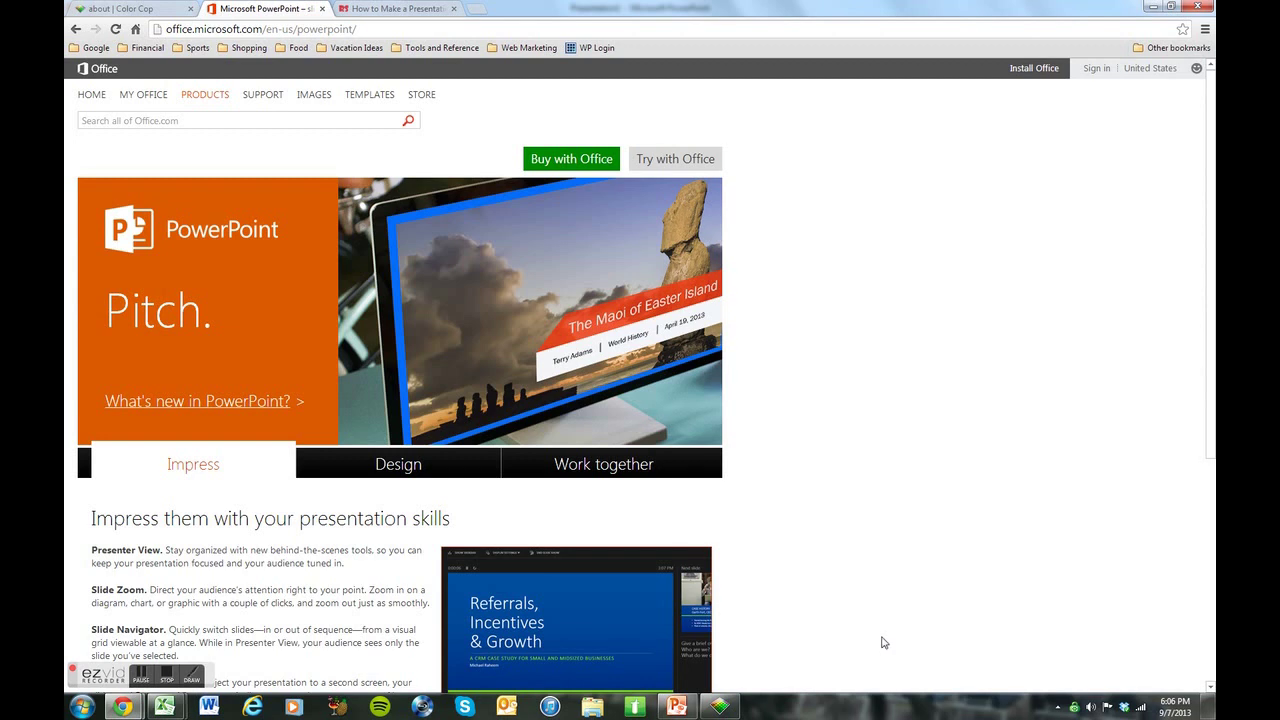
left_click(720, 706)
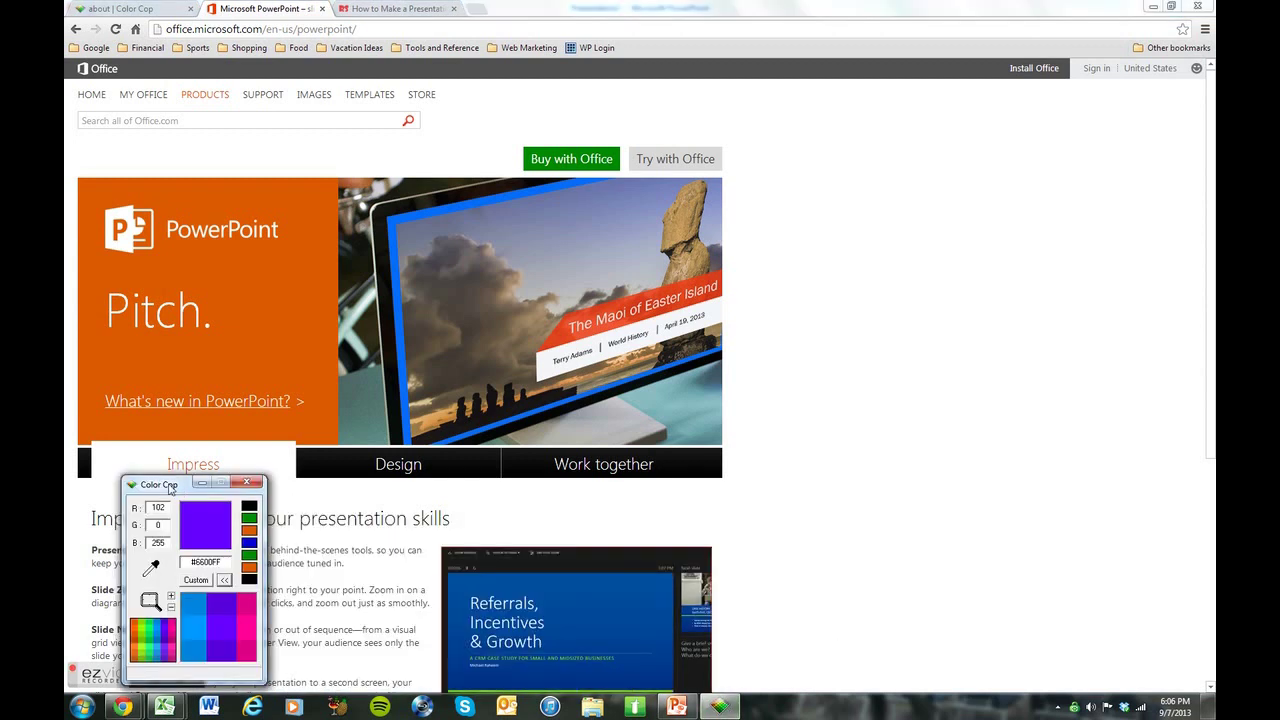
Step: Move the Color Cop window beside the orange PowerPoint banner
left_click_drag(171, 489, 893, 219)
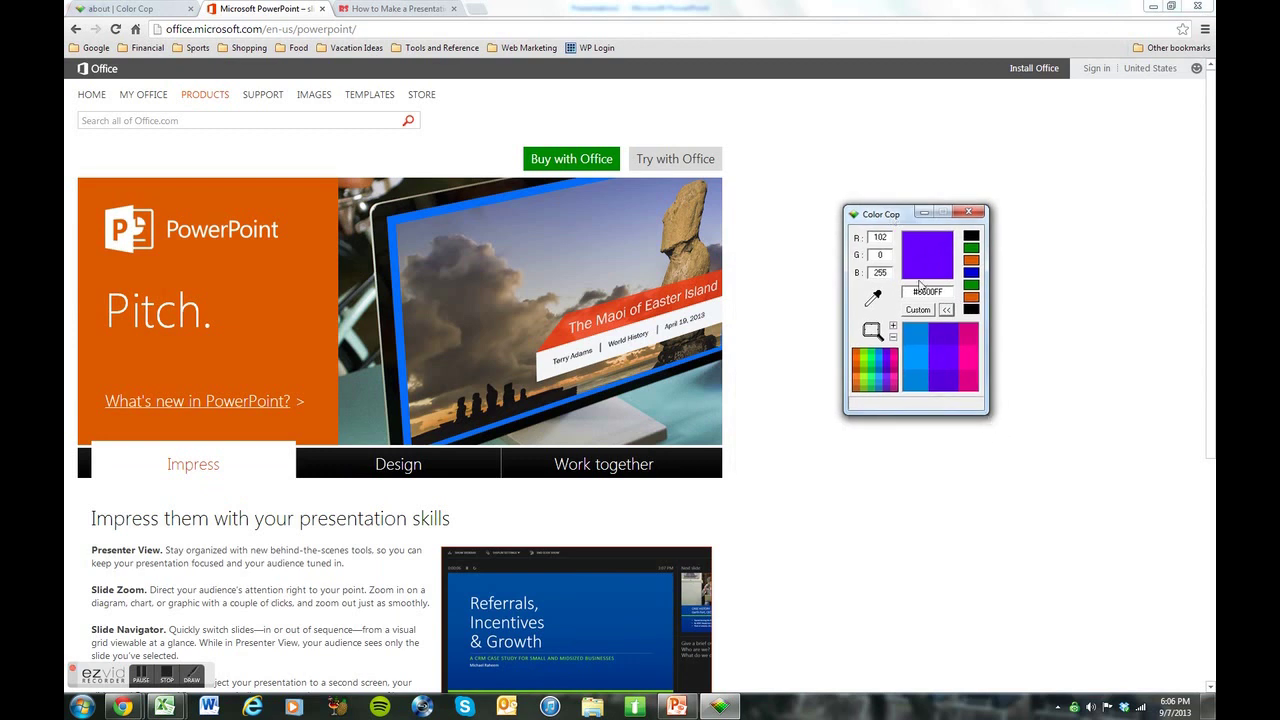
mouse_move(889, 216)
left_mouse_down()
mouse_move(842, 218)
mouse_move(887, 225)
left_mouse_up()
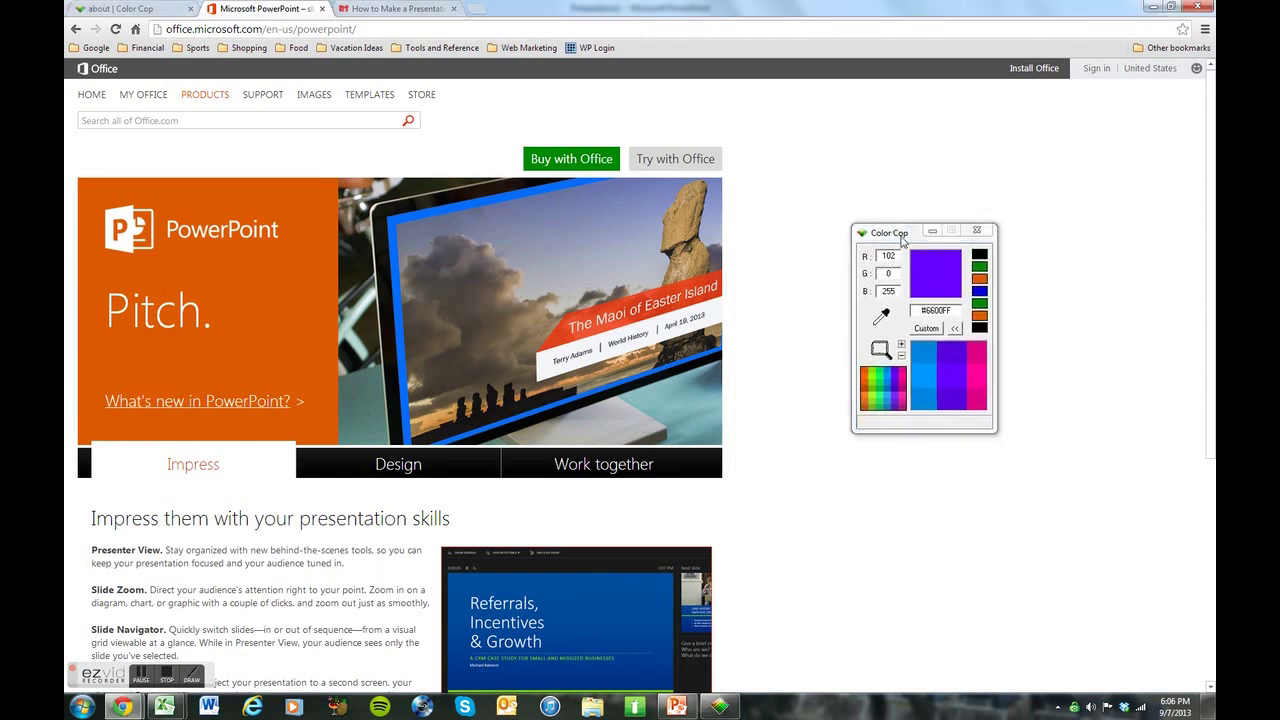
left_click(902, 238)
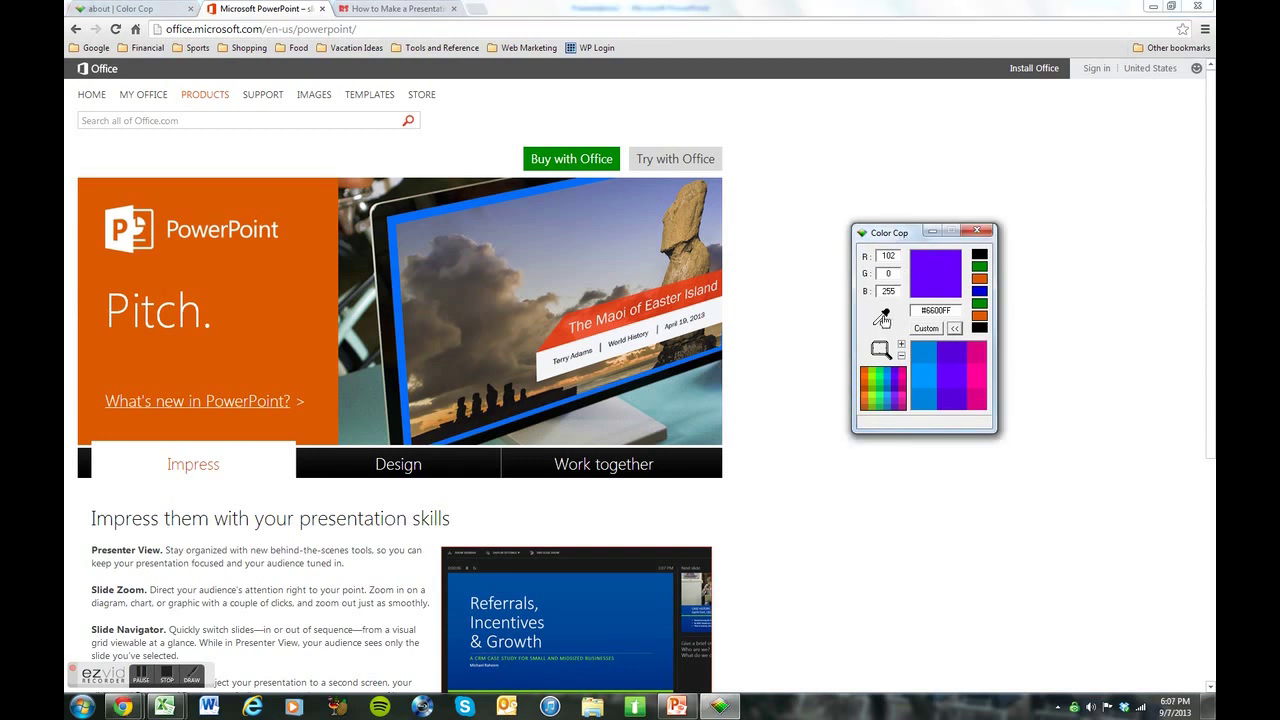
Step: Sample screen colours with the eyedropper, ending on the banner orange #DD5900 (221, 89, 0)
left_click_drag(883, 318, 275, 277)
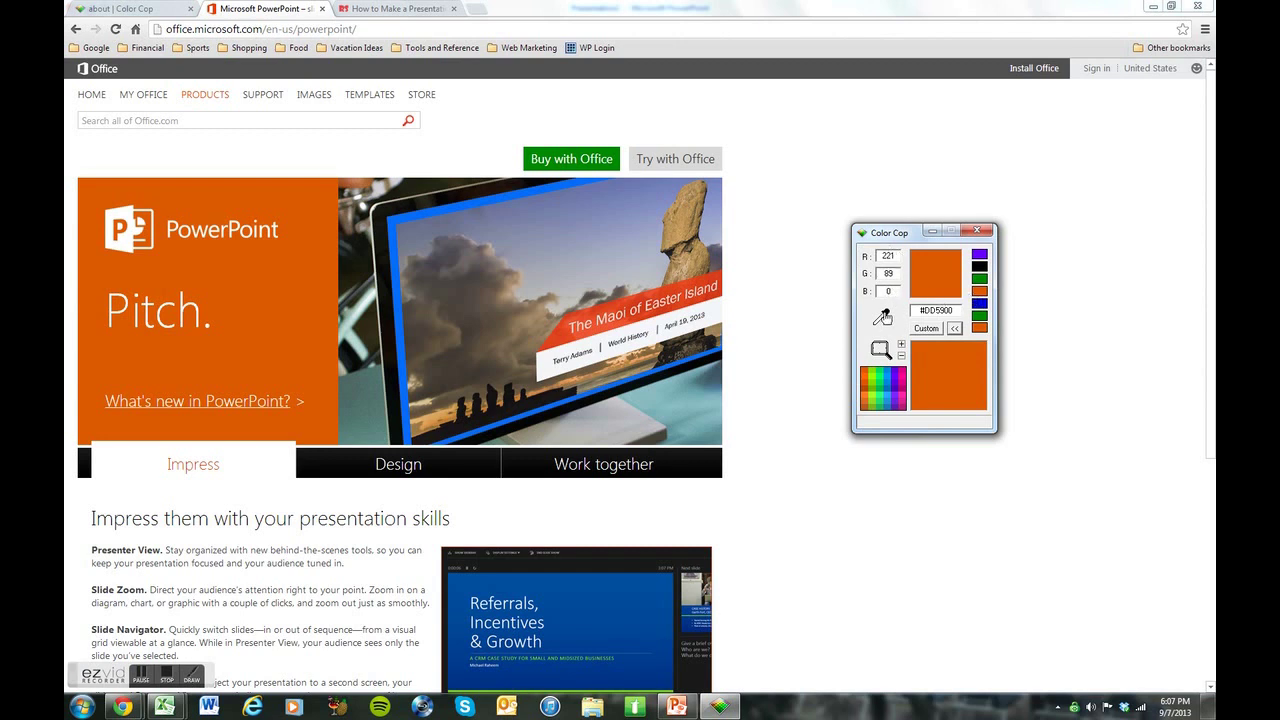
left_click_drag(884, 317, 584, 145)
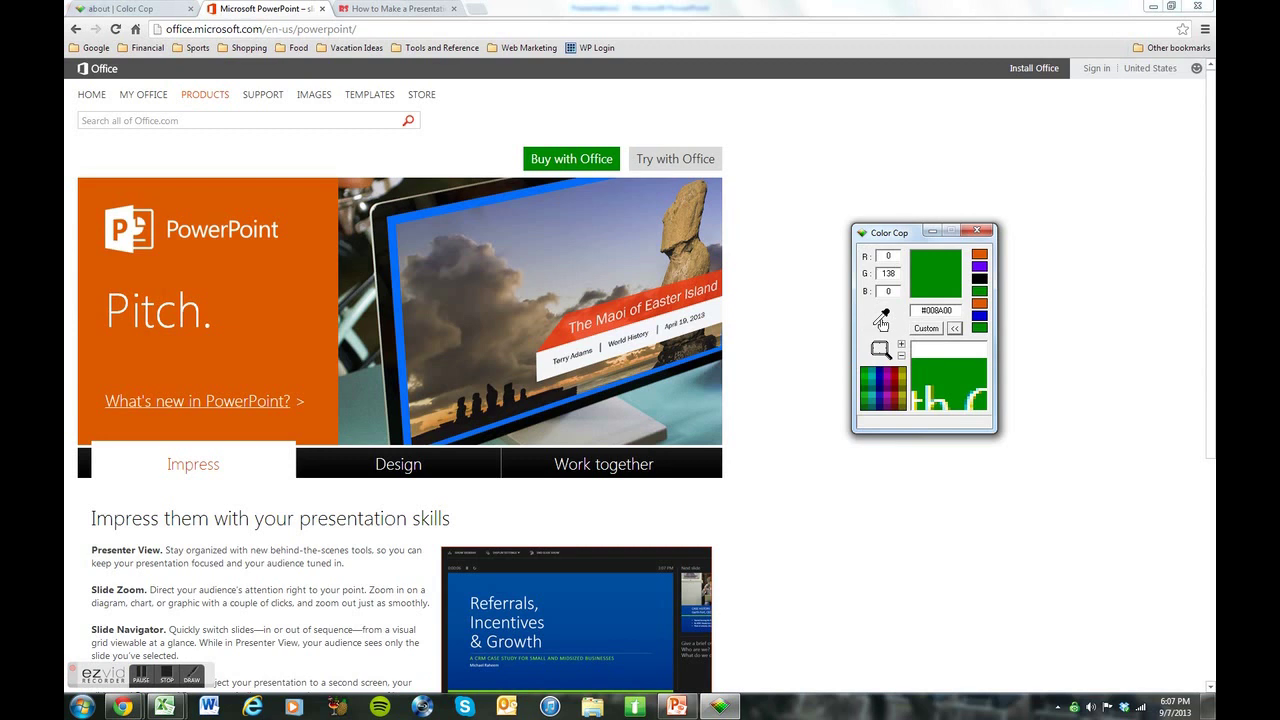
left_click_drag(881, 318, 646, 321)
left_click_drag(355, 268, 291, 270)
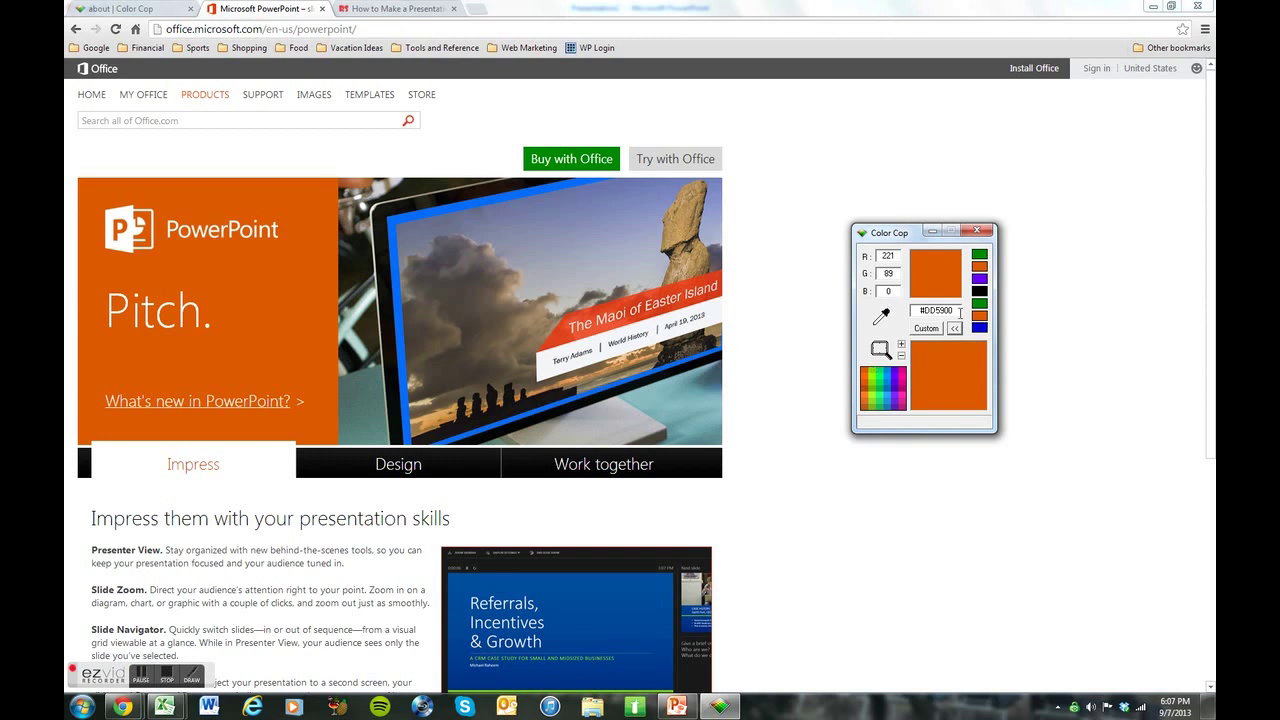
mouse_move(476, 608)
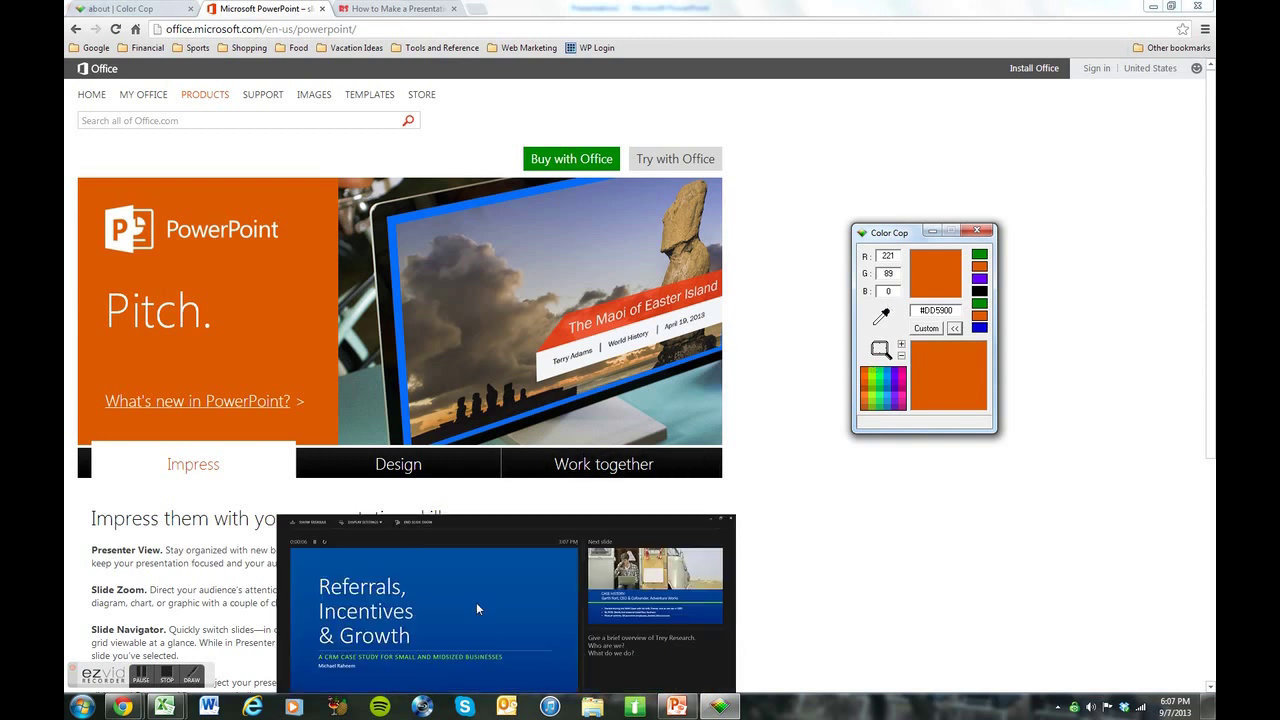
Step: Bring PowerPoint to the front and move Color Cop off the slide text
left_click(677, 707)
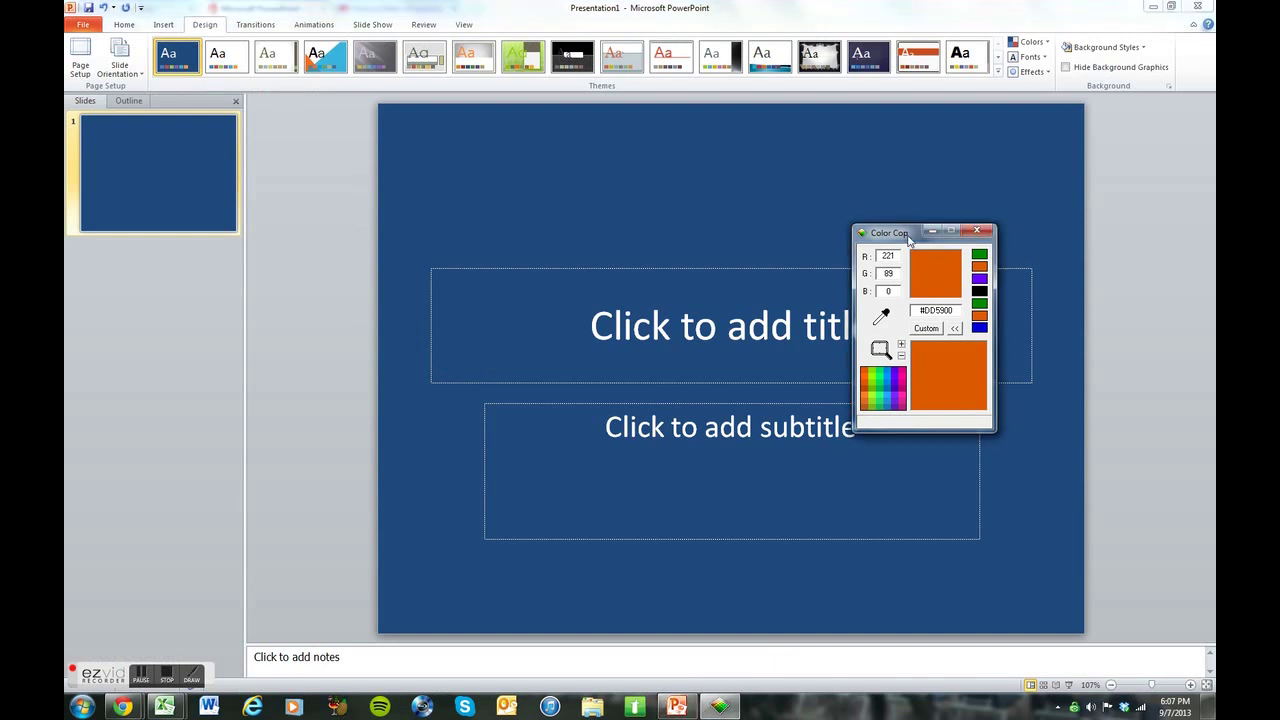
left_click_drag(908, 240, 241, 262)
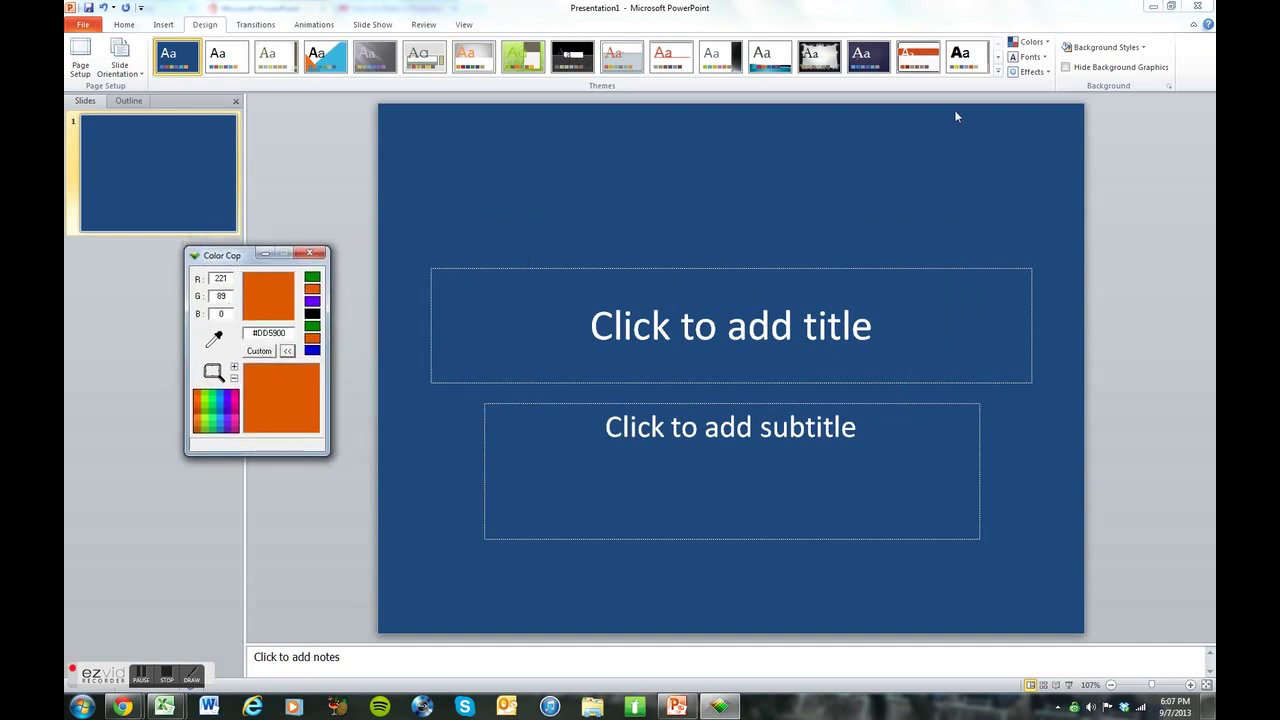
left_click(1032, 42)
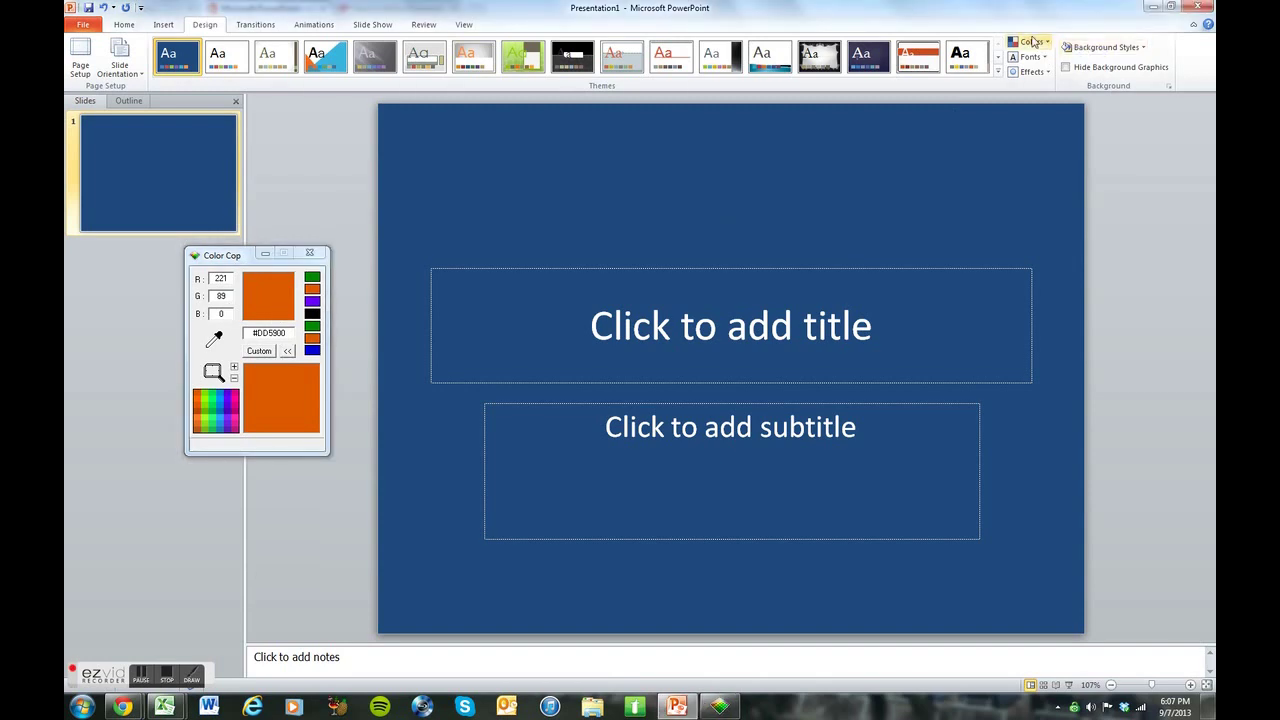
Step: Fill the slide background with custom colour Red 221, Green 89, Blue 0
left_click(1100, 47)
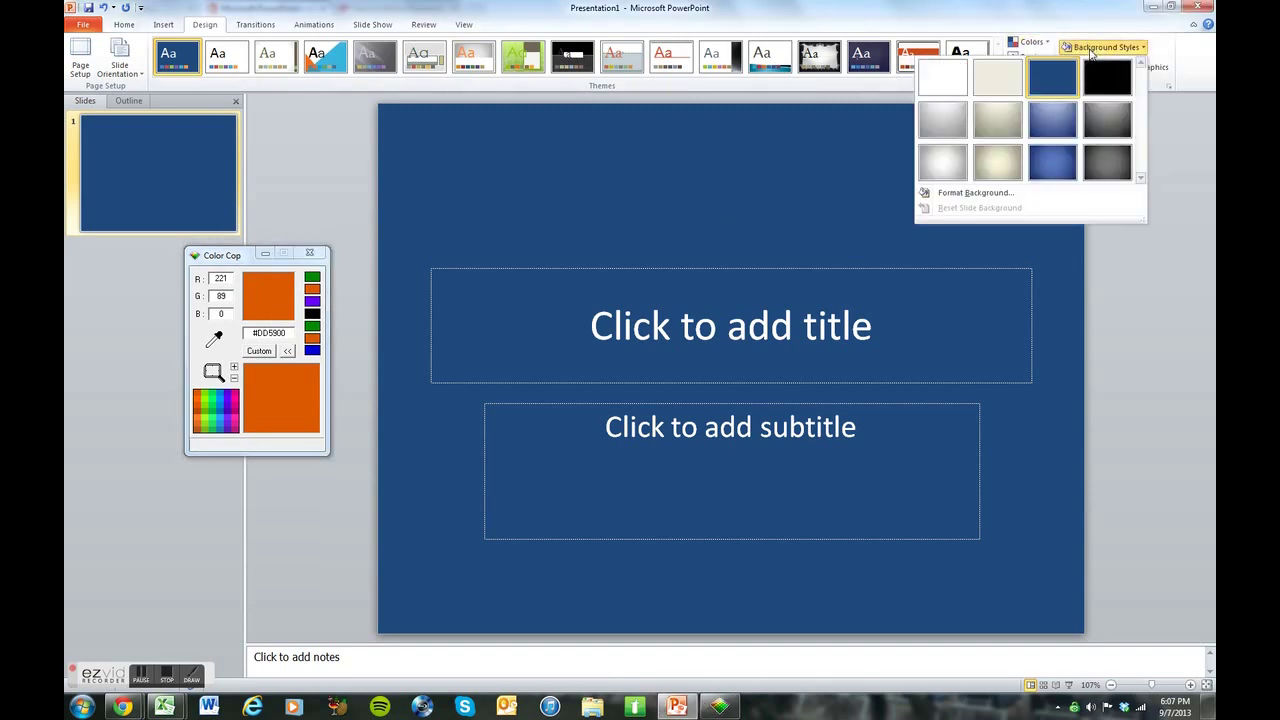
left_click(997, 200)
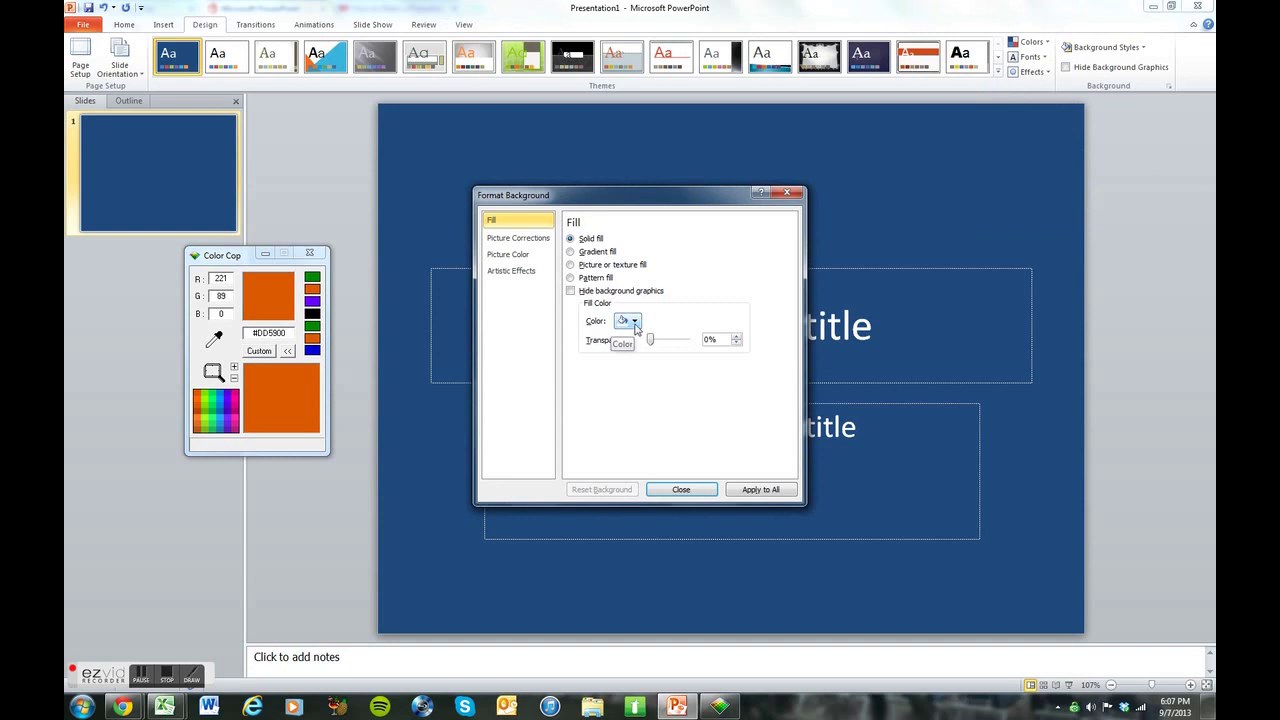
left_click(634, 322)
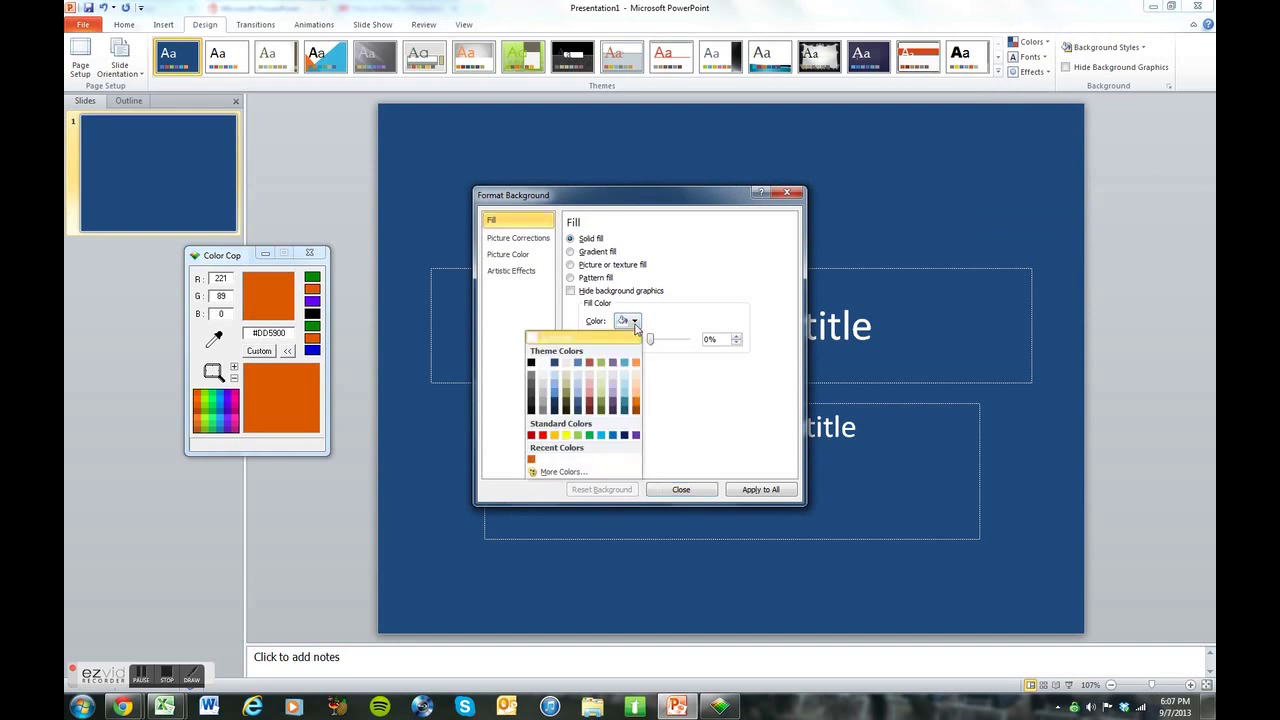
left_click(574, 474)
left_click(593, 231)
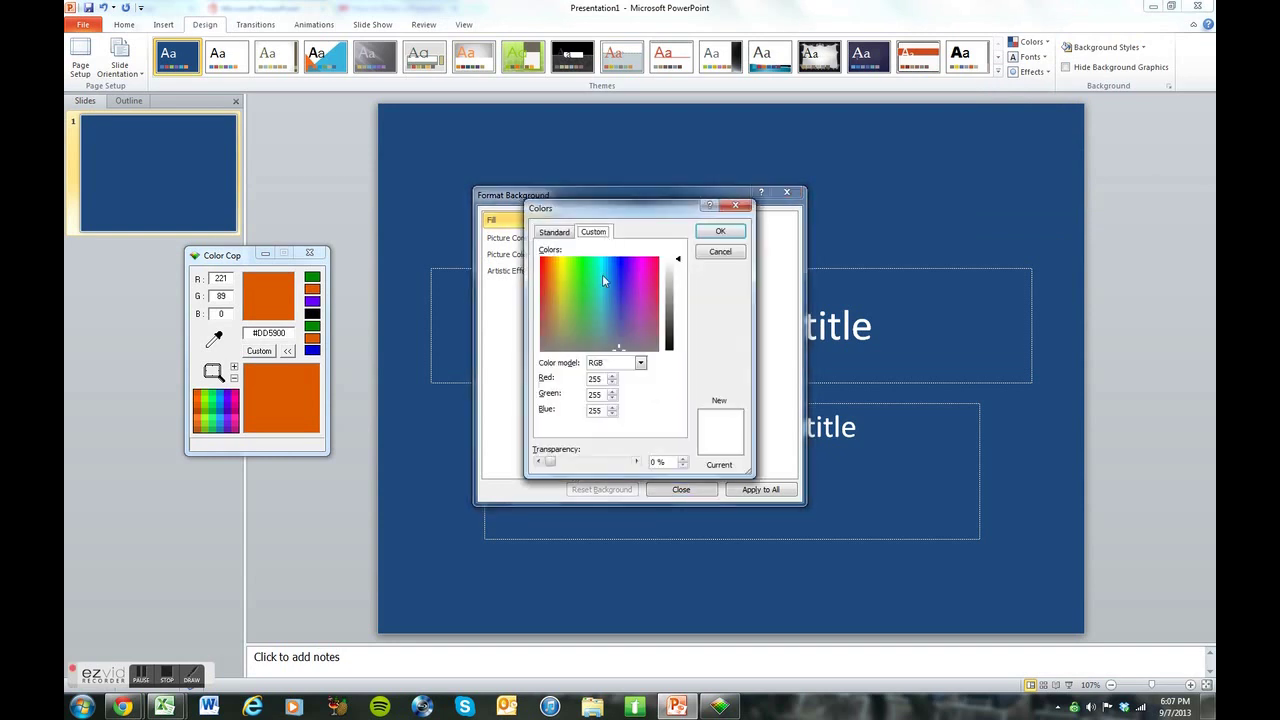
double_click(604, 378)
type("2")
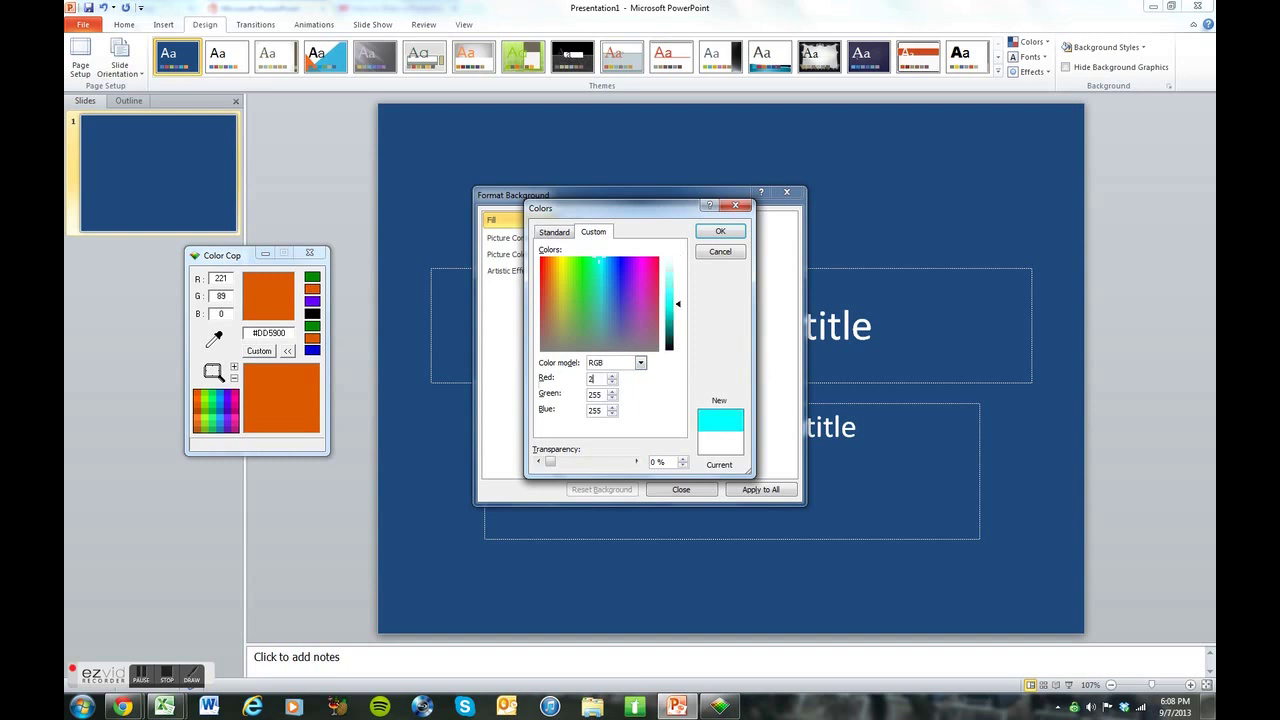
type("21")
key("Tab")
type("8")
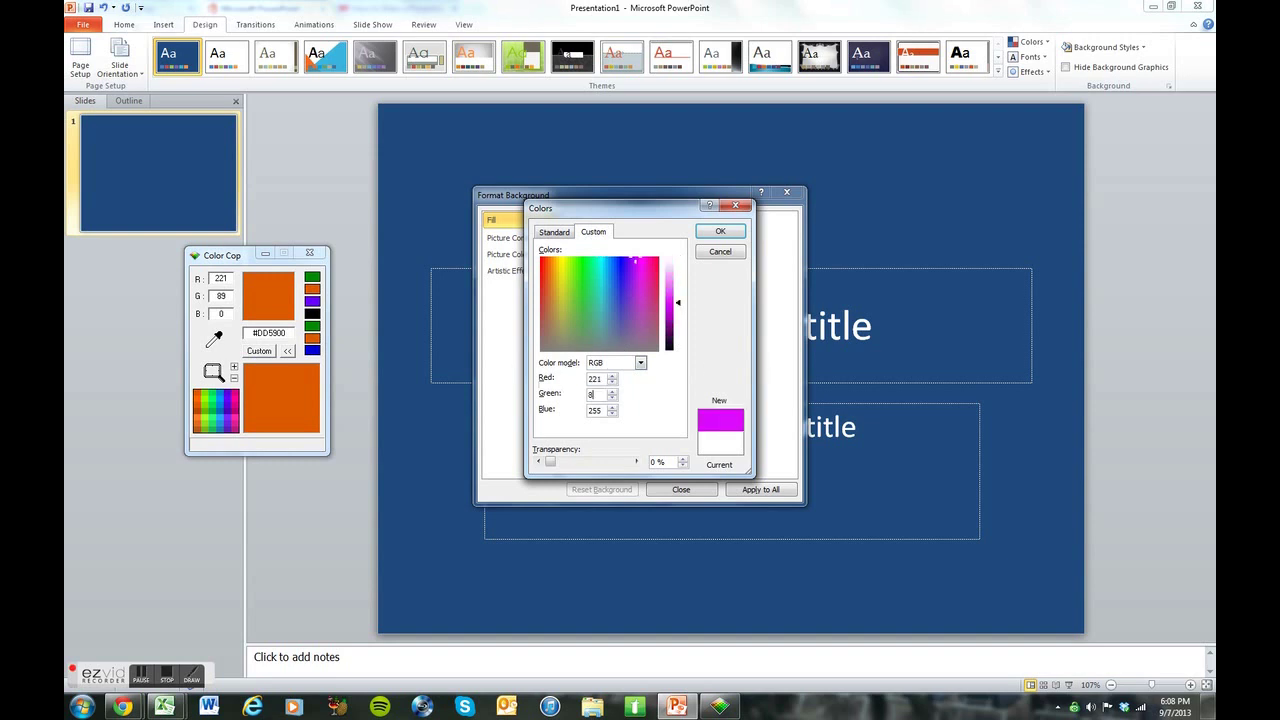
type("9")
key("Tab")
type("0")
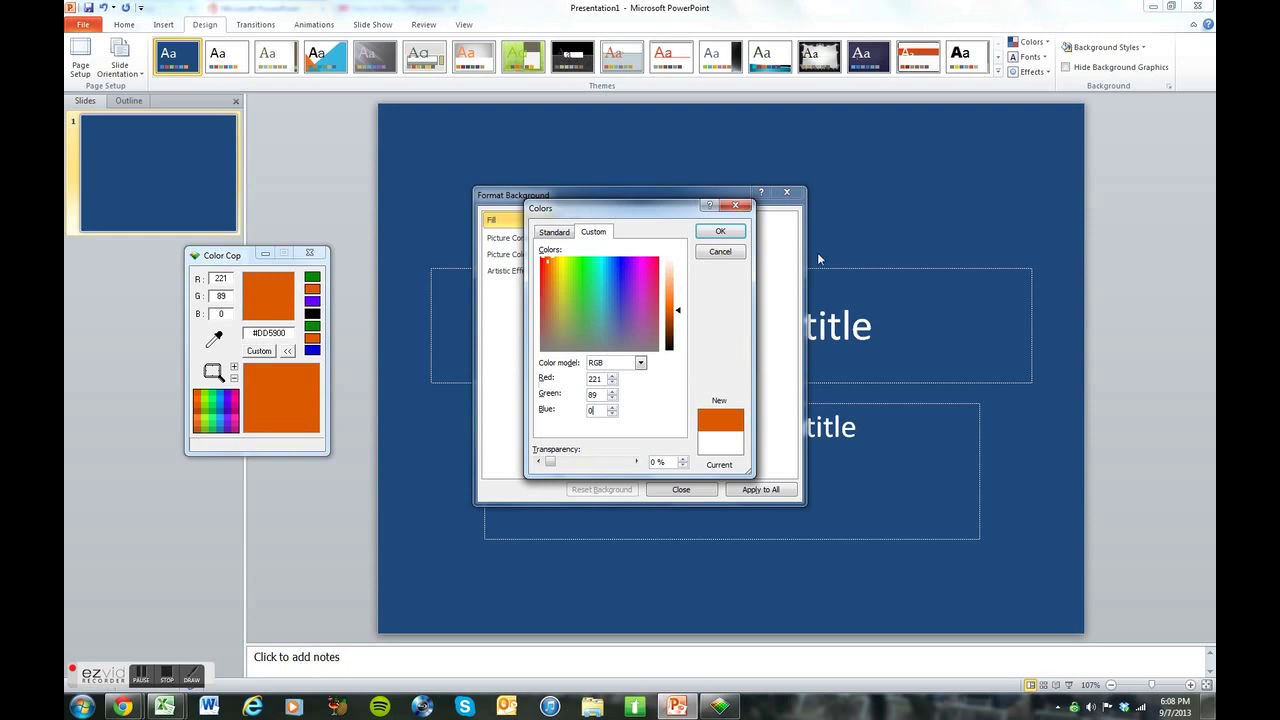
left_click(721, 232)
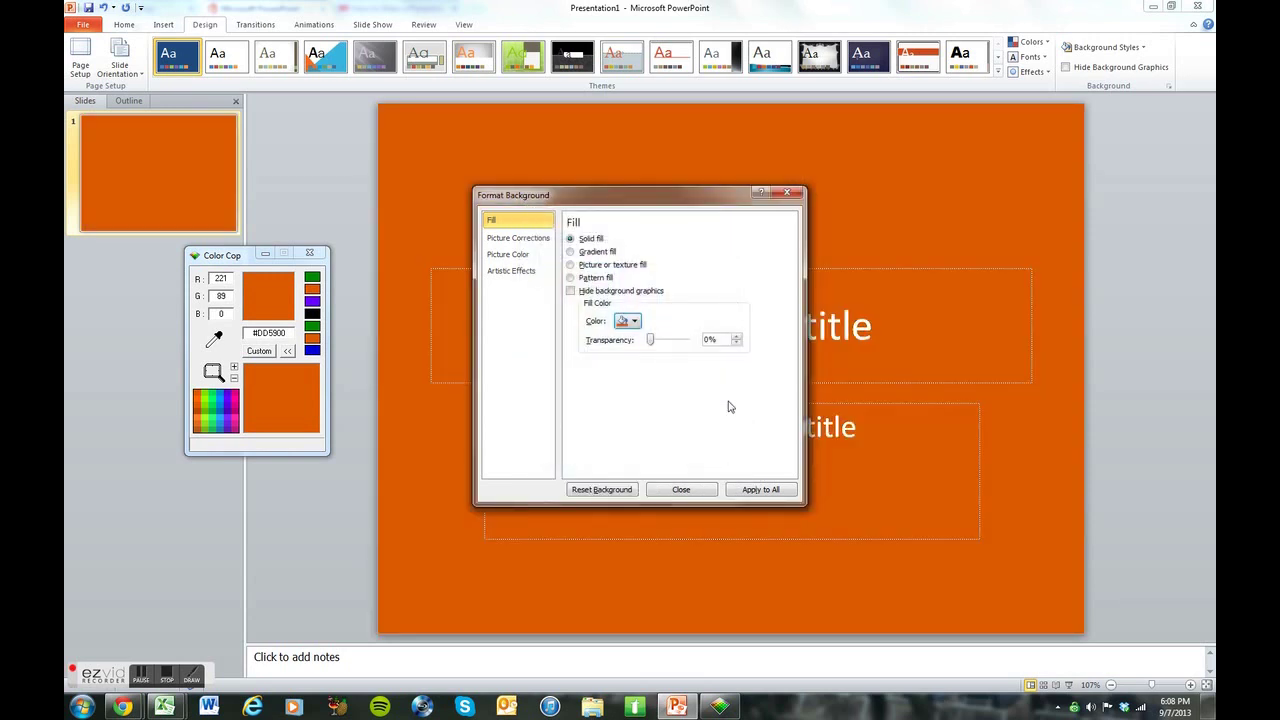
left_click(682, 490)
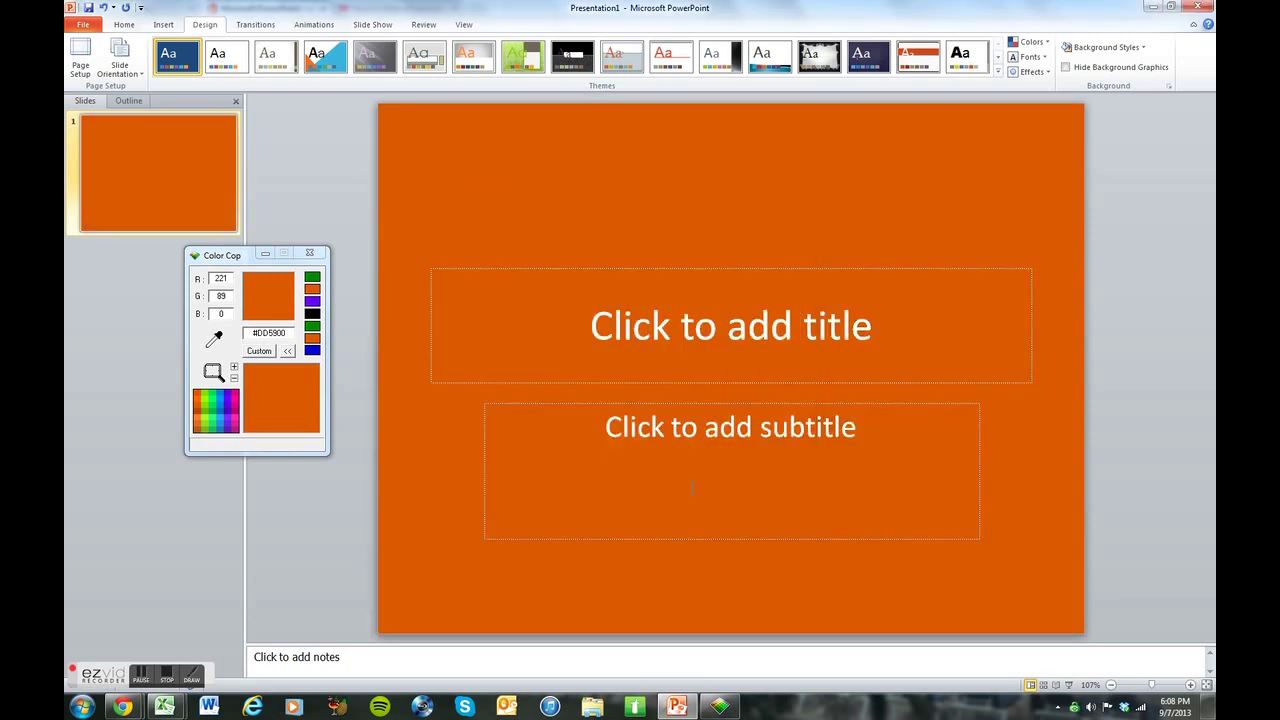
Step: Restore the PowerPoint window, shift it right, and move Color Cop lower down
left_click(1171, 6)
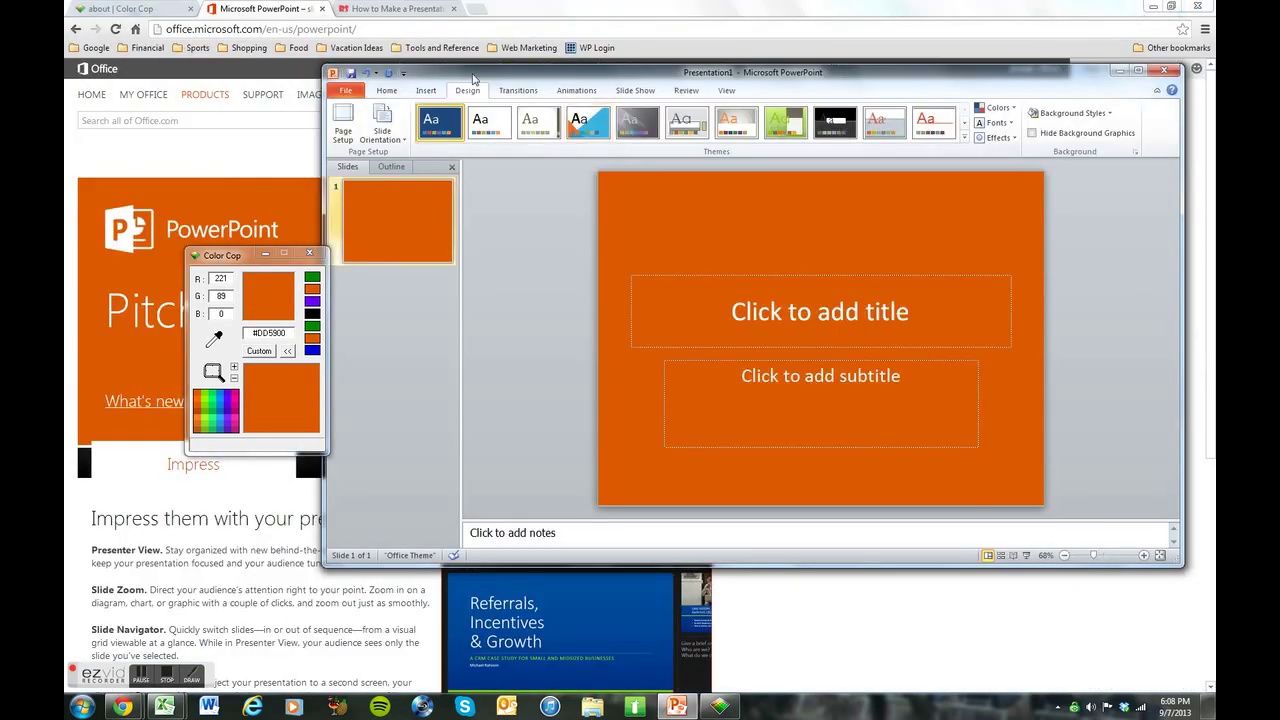
left_click_drag(489, 81, 569, 81)
left_click_drag(233, 256, 201, 492)
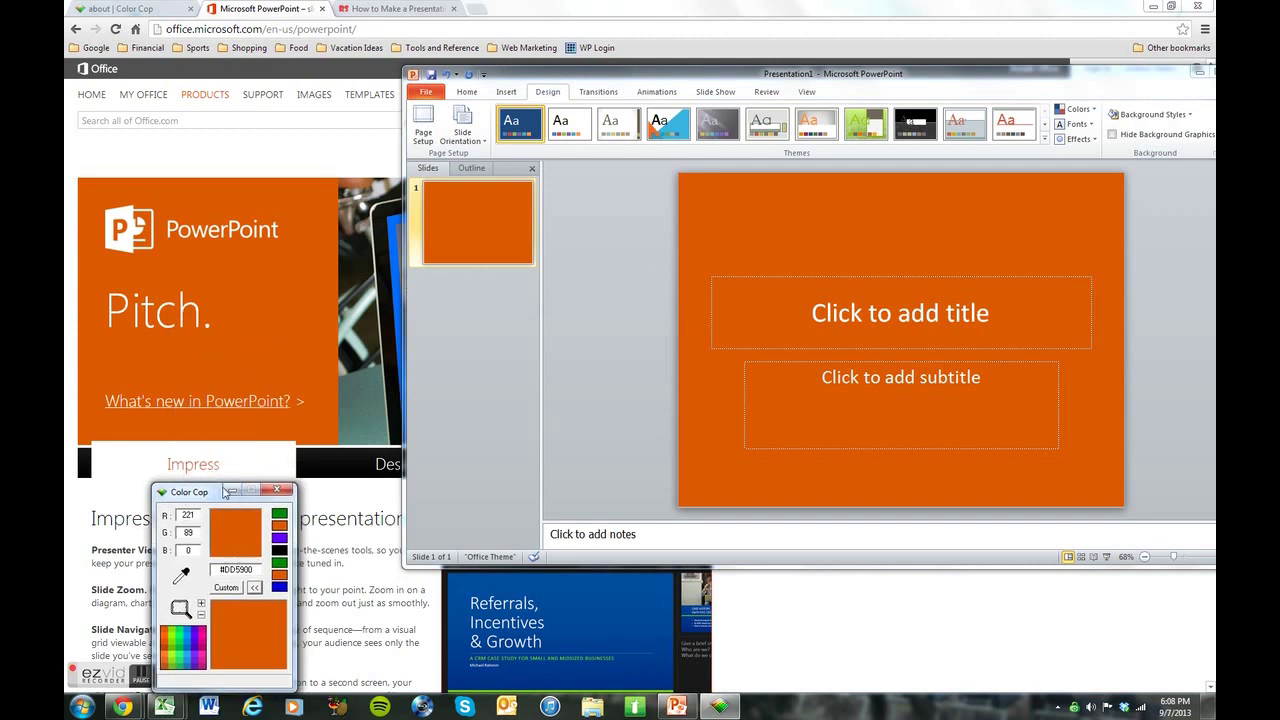
Step: View the 'about | Color Cop' tab, then return to the Rock Star Presentations tab
left_click(124, 8)
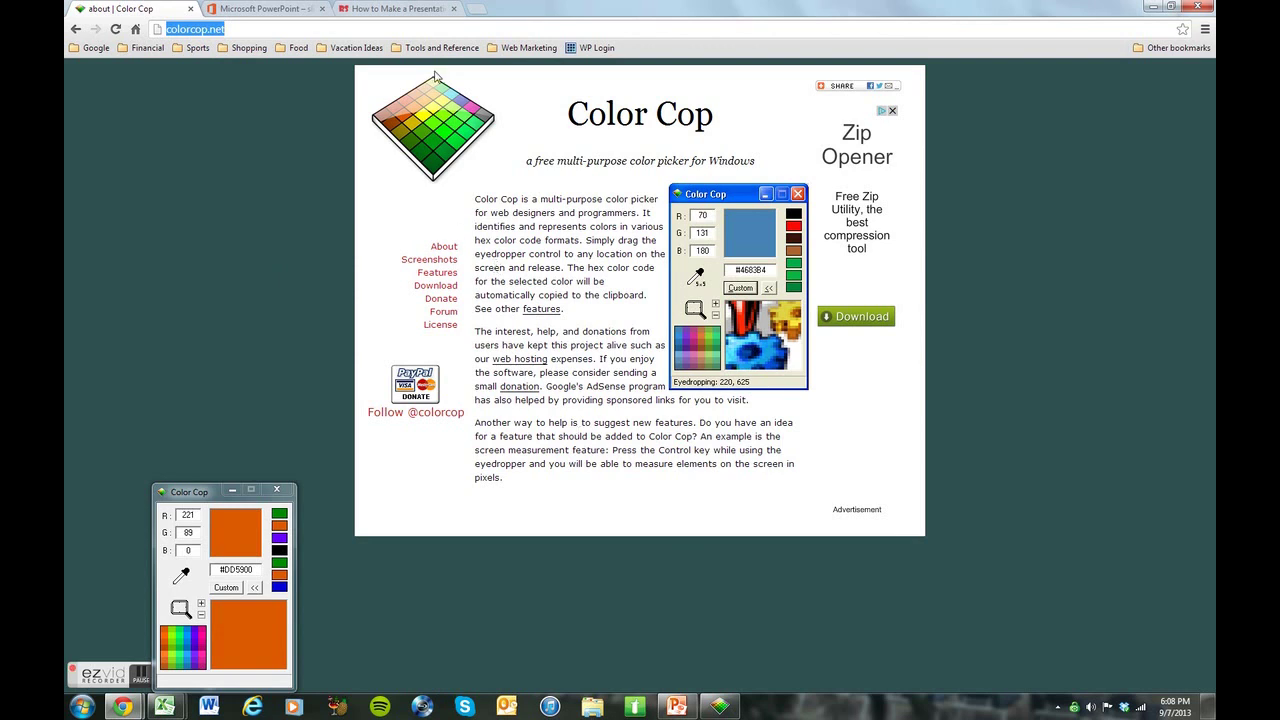
left_click(400, 10)
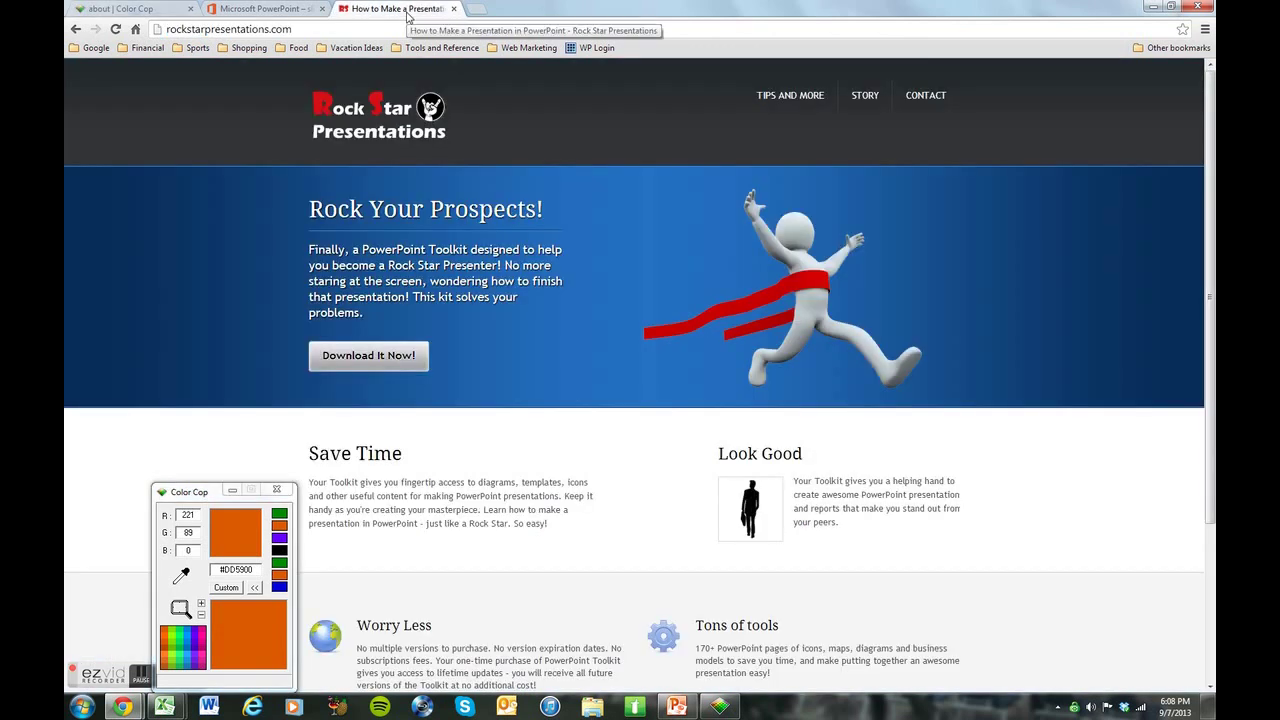